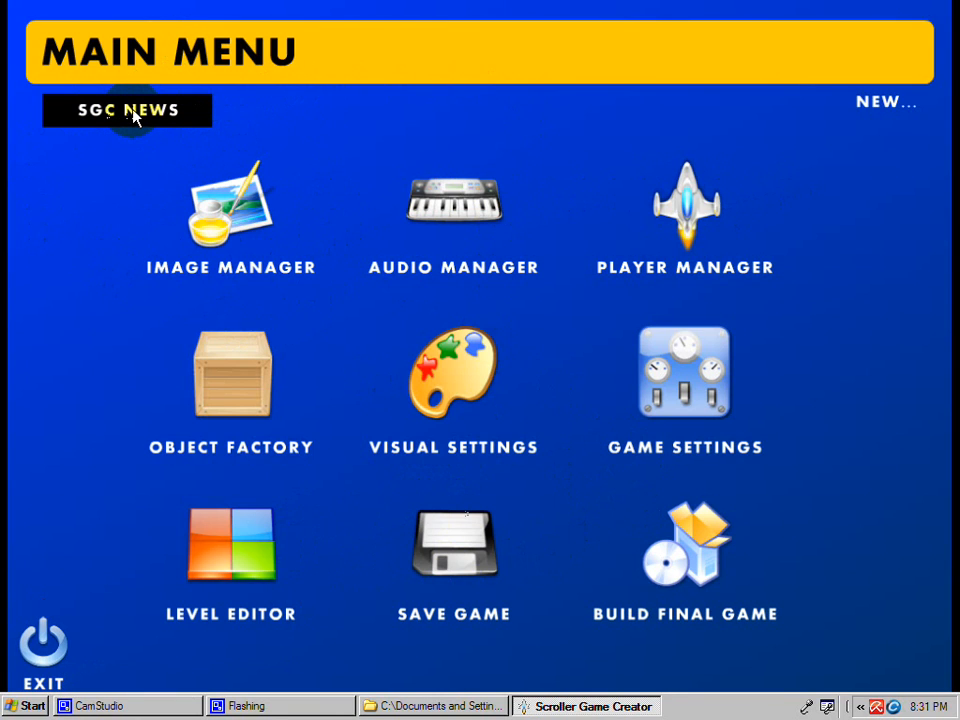
Step: Read the SGC news on the latest version and close it
click(133, 115)
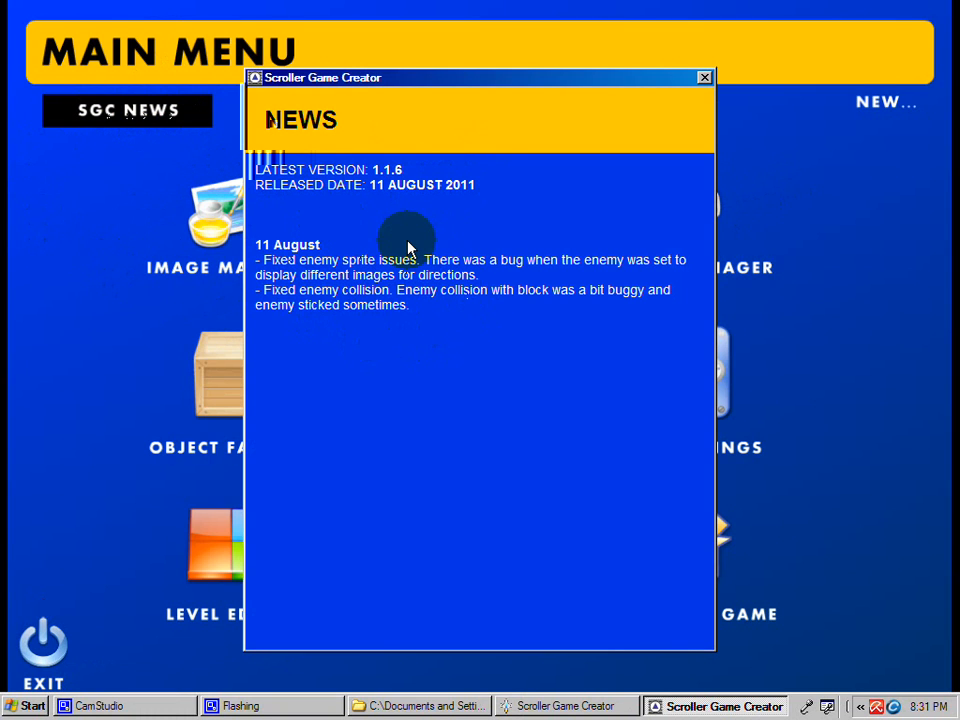
click(705, 78)
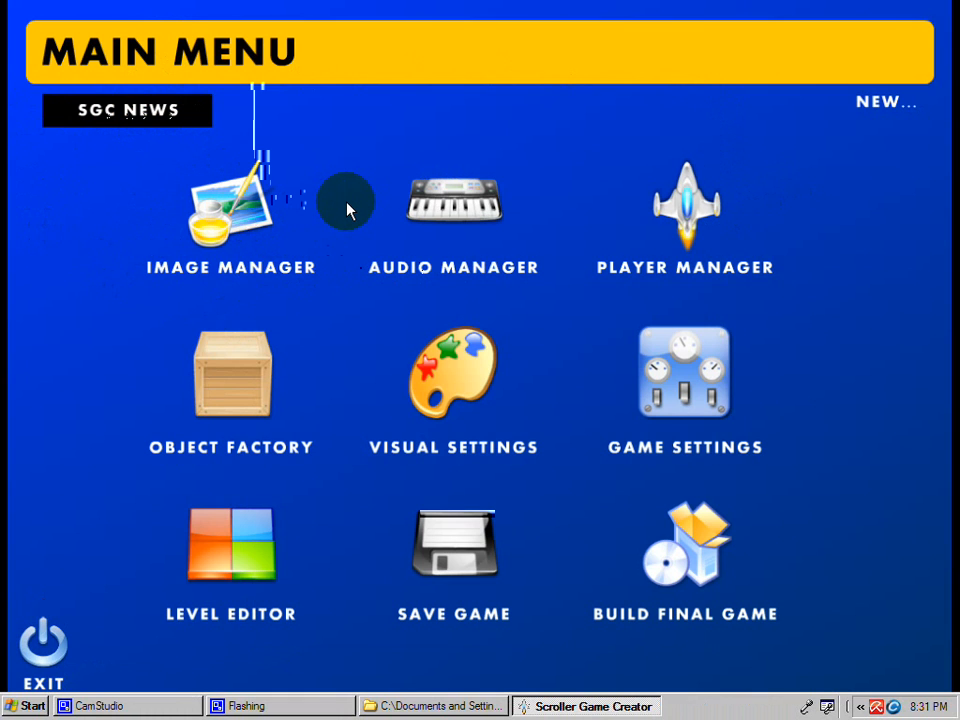
Step: Look over the game's images in the Image Manager and its sounds and music in the Audio Manager
click(243, 214)
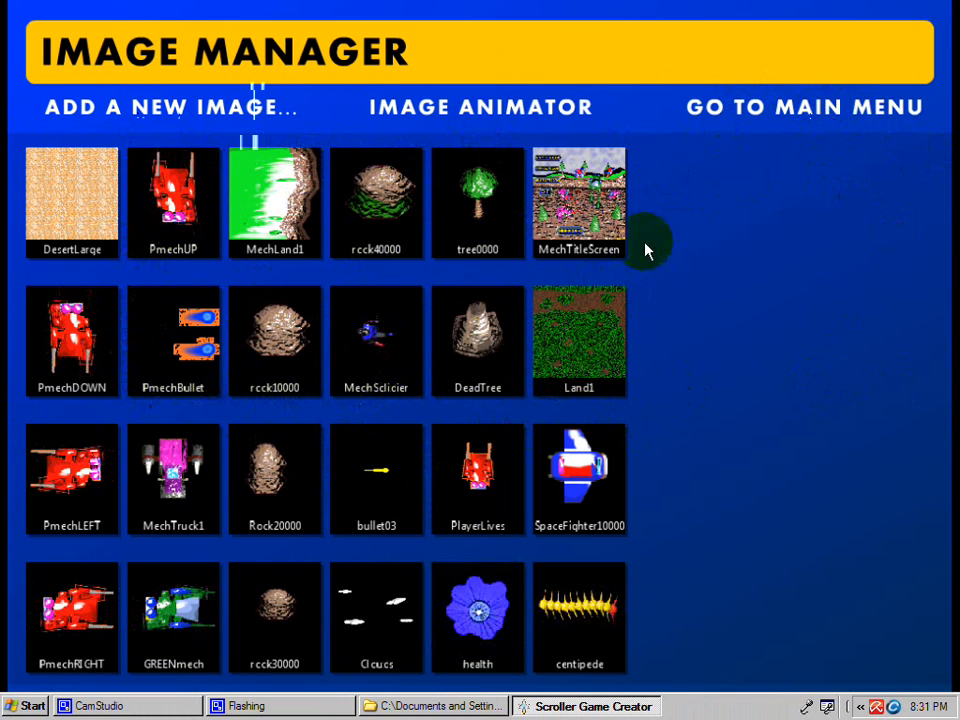
click(798, 104)
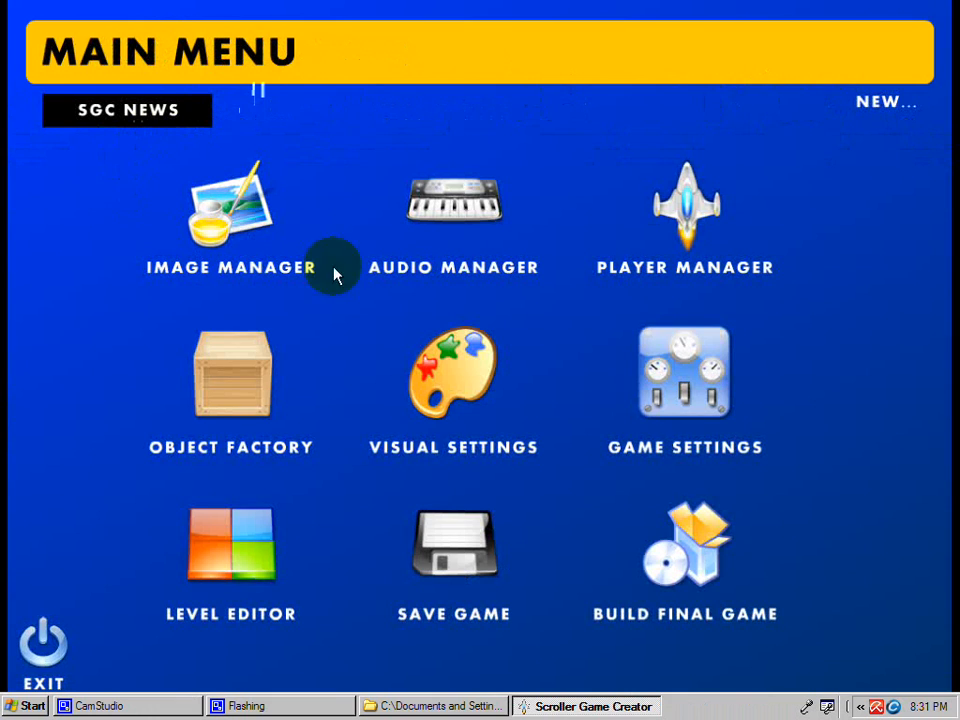
click(468, 211)
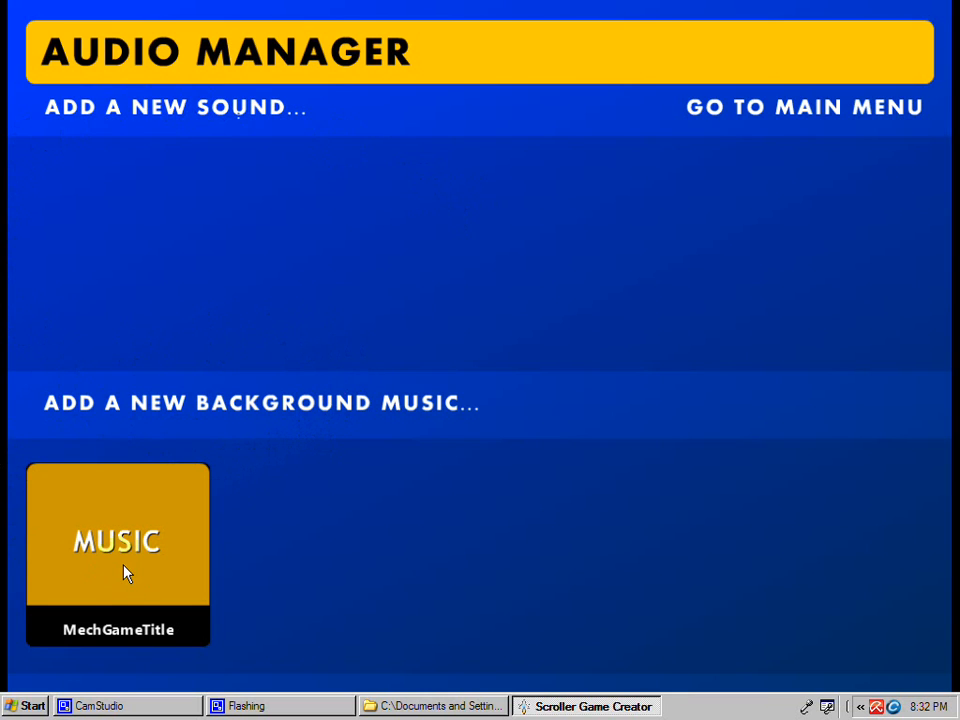
click(810, 120)
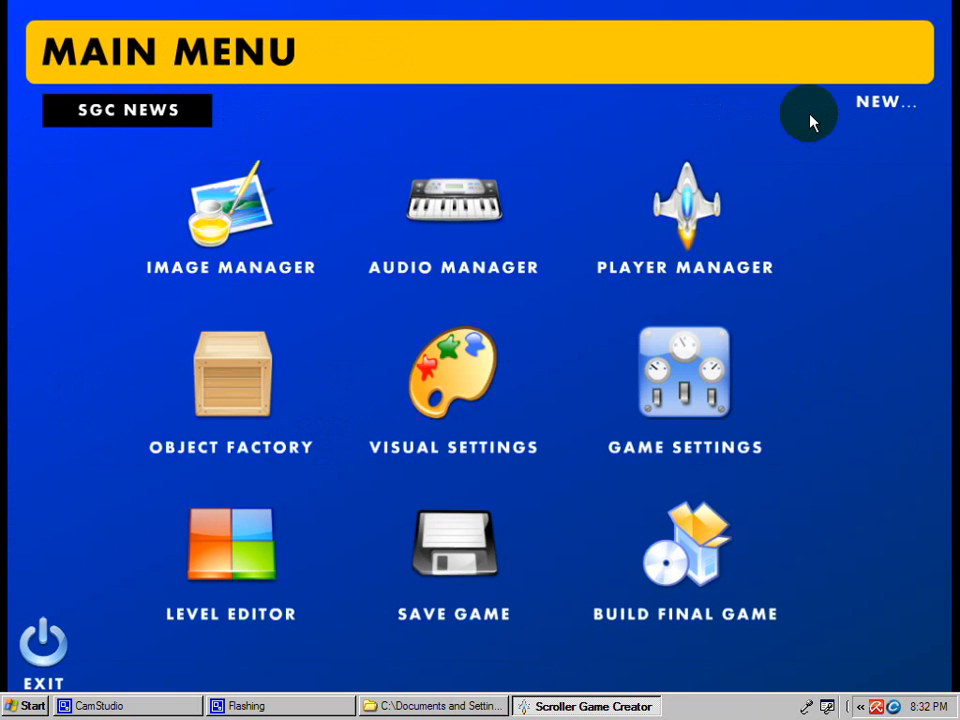
Step: Review the appearance, control and bullet settings of the player mech in the Player Manager, and return to the main menu
click(678, 218)
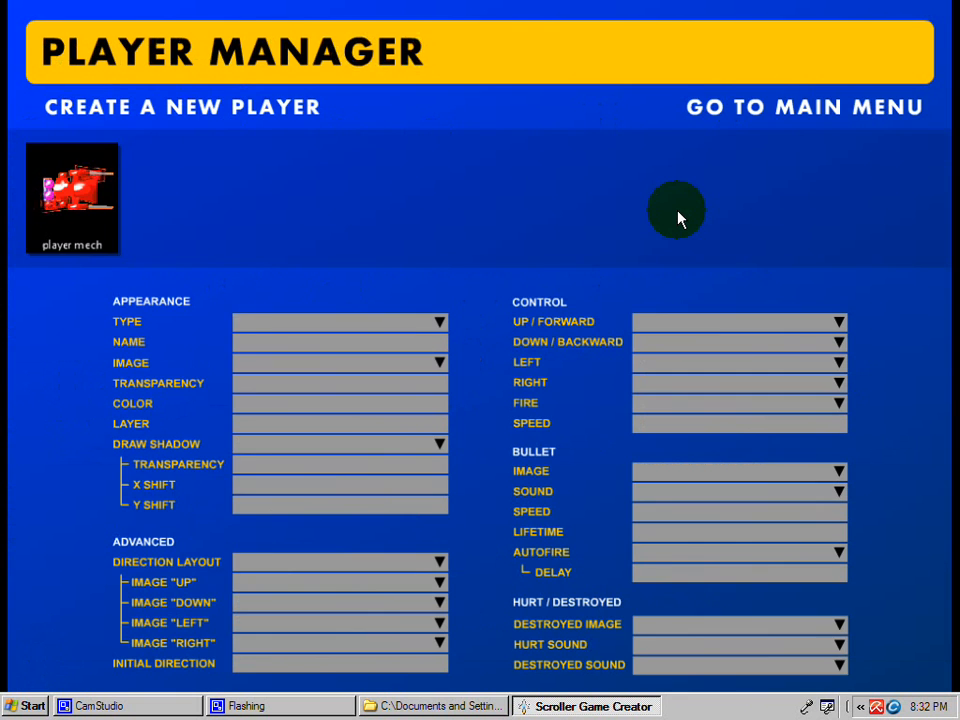
click(65, 187)
click(304, 225)
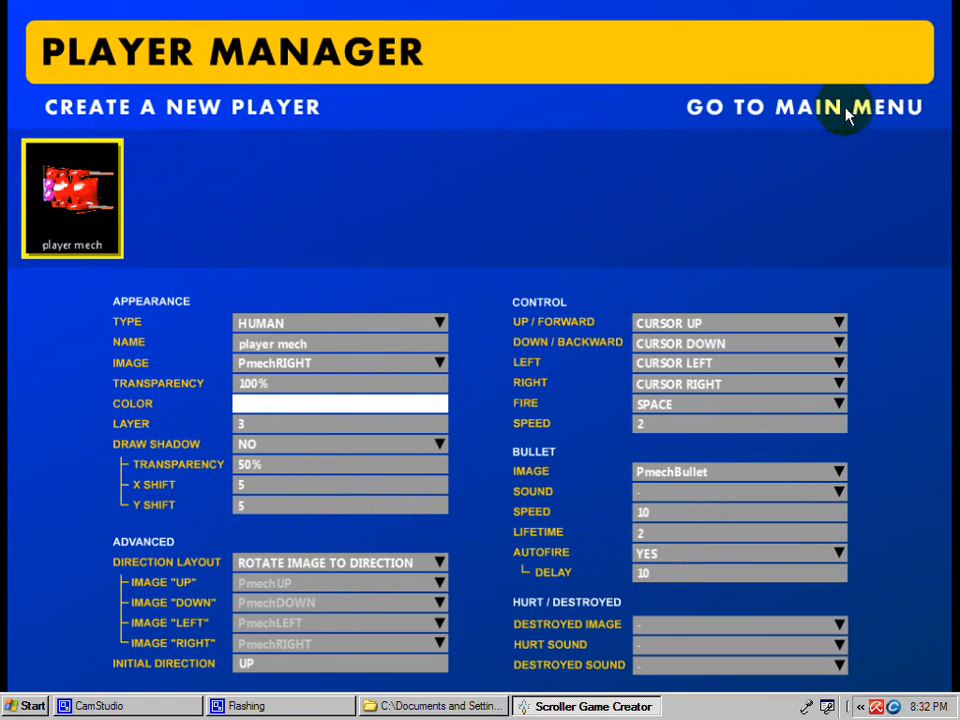
click(812, 110)
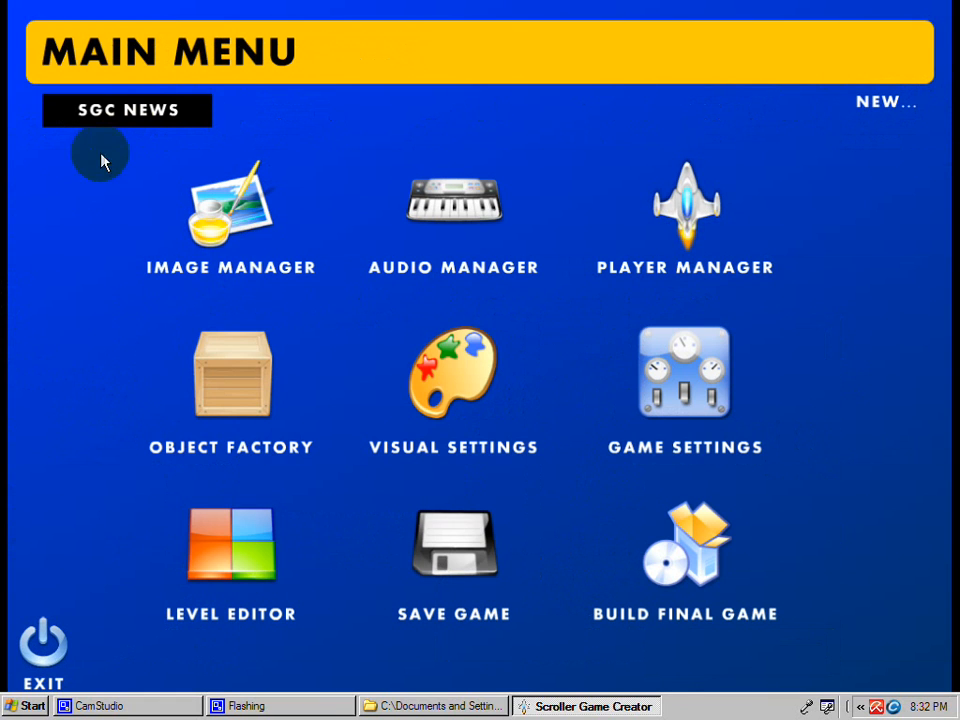
Step: Examine the enemy settings of object 9 in the Object Factory and view the available object types without changing the type
click(236, 392)
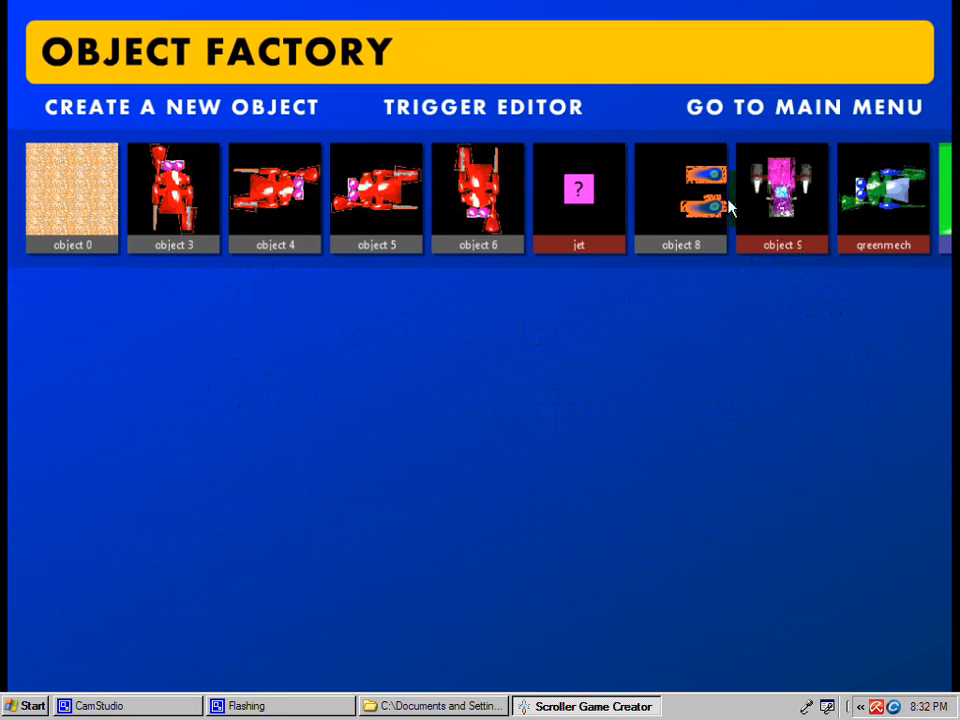
click(782, 204)
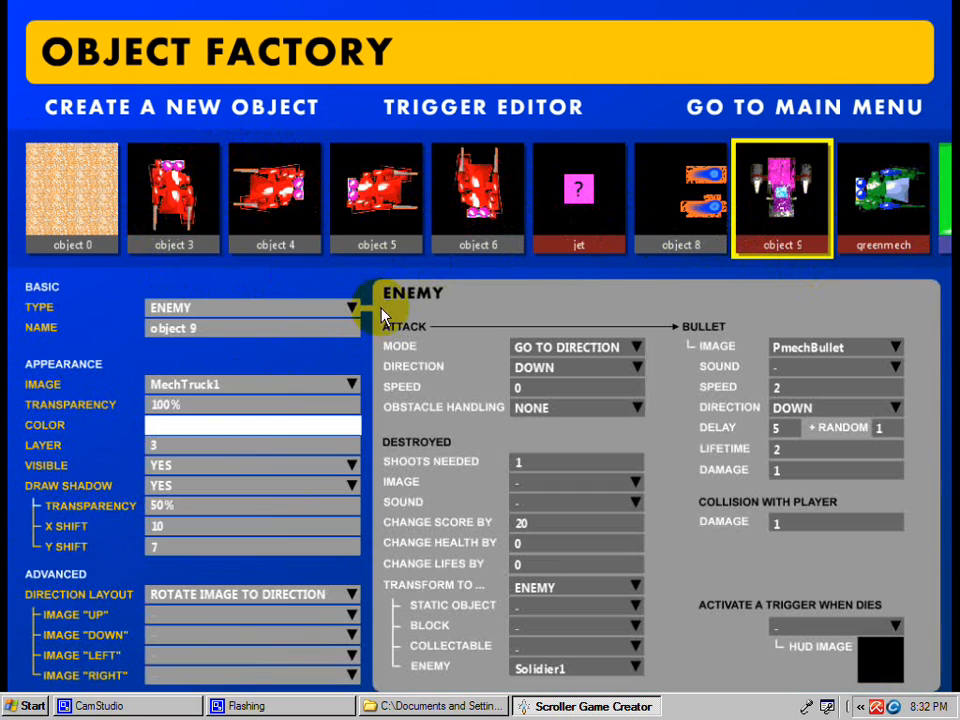
click(352, 310)
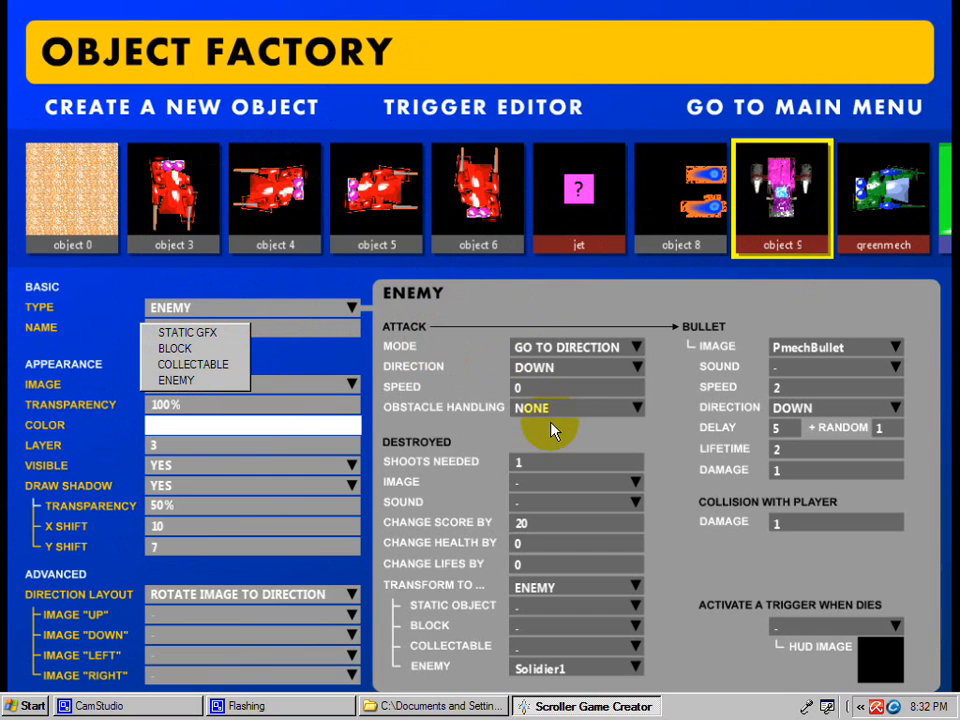
click(628, 42)
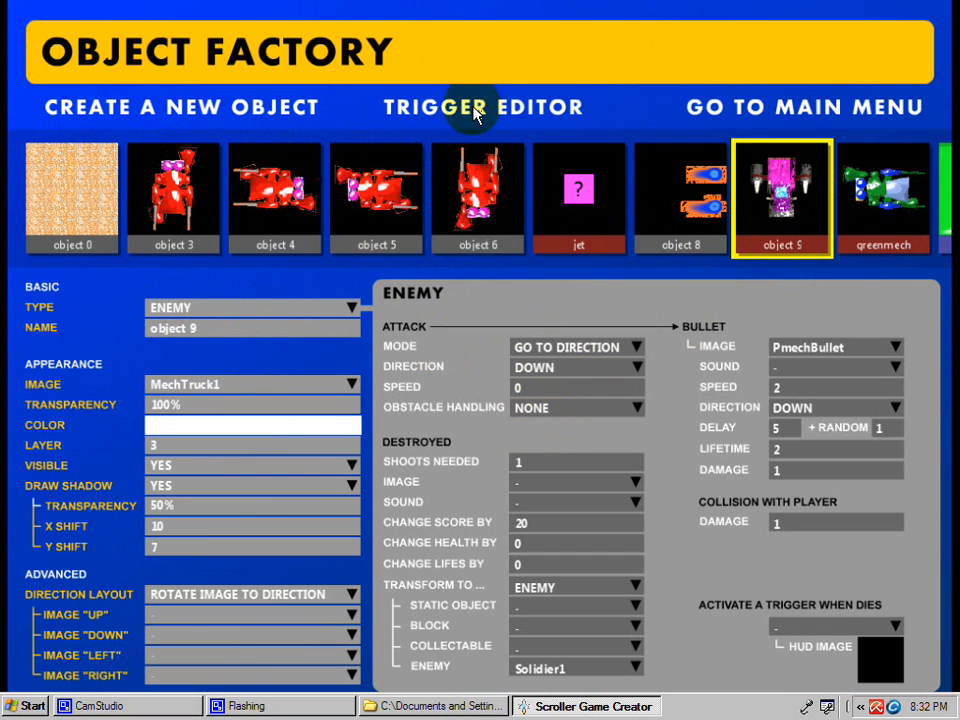
Step: View the HUD trigger slots in the Trigger Editor and return to the main menu
click(498, 118)
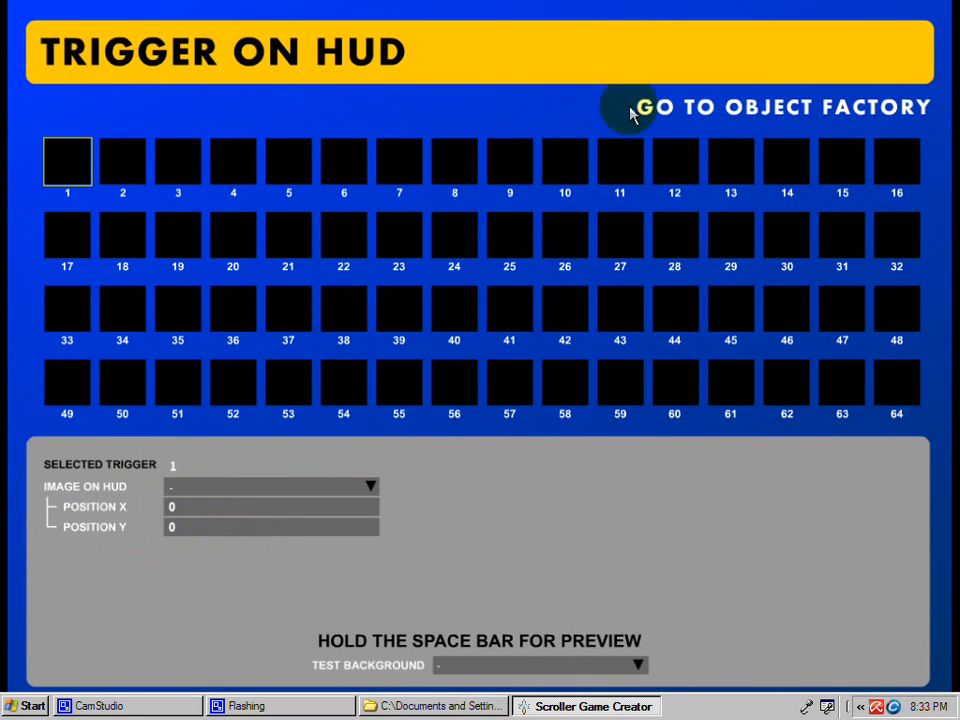
click(748, 112)
click(744, 112)
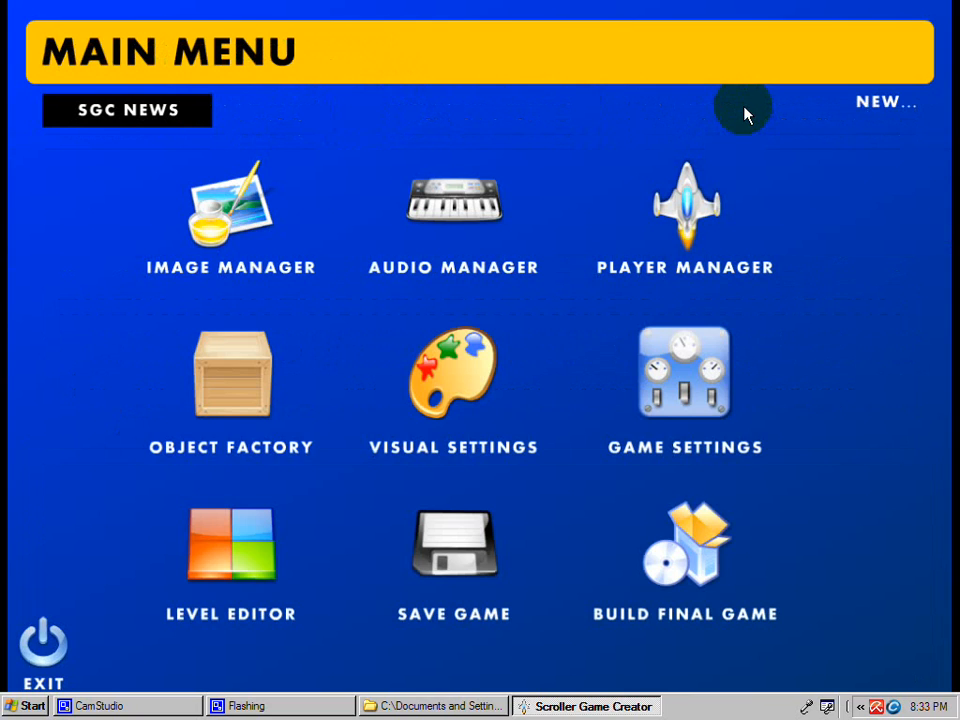
Step: Review the Visual Settings for score, health, lives and level number, preview the HUD, and return to the main menu
click(468, 381)
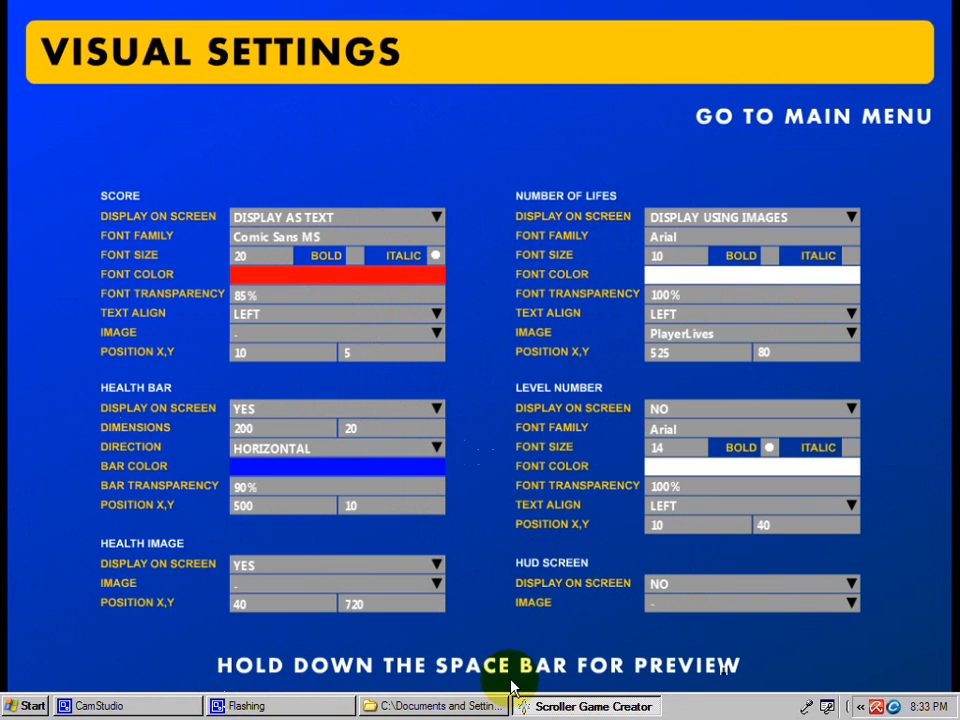
key(space)
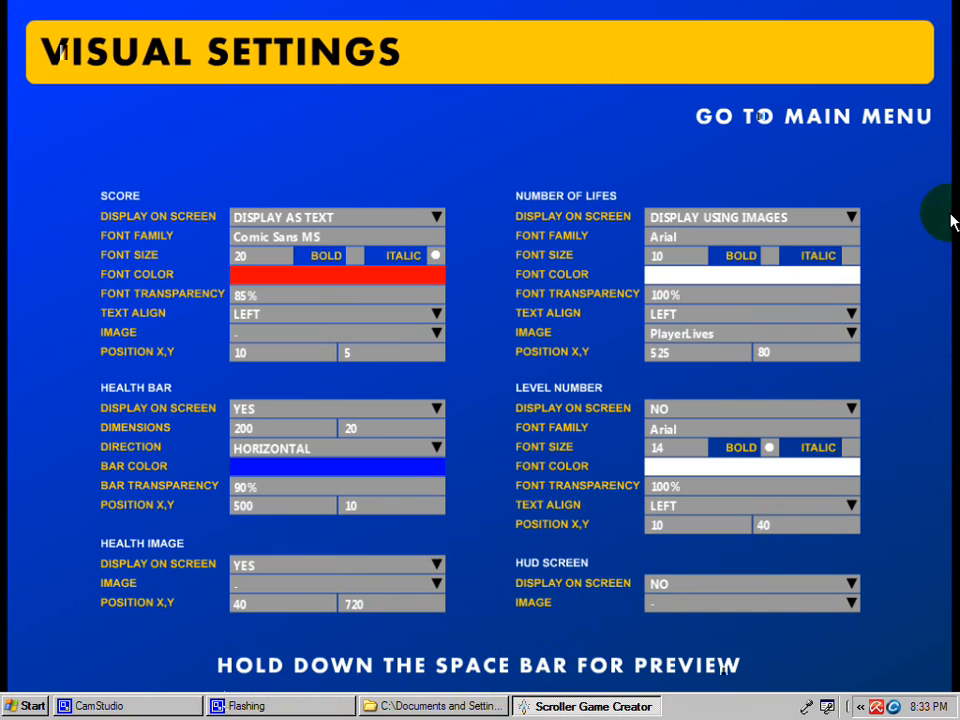
click(865, 120)
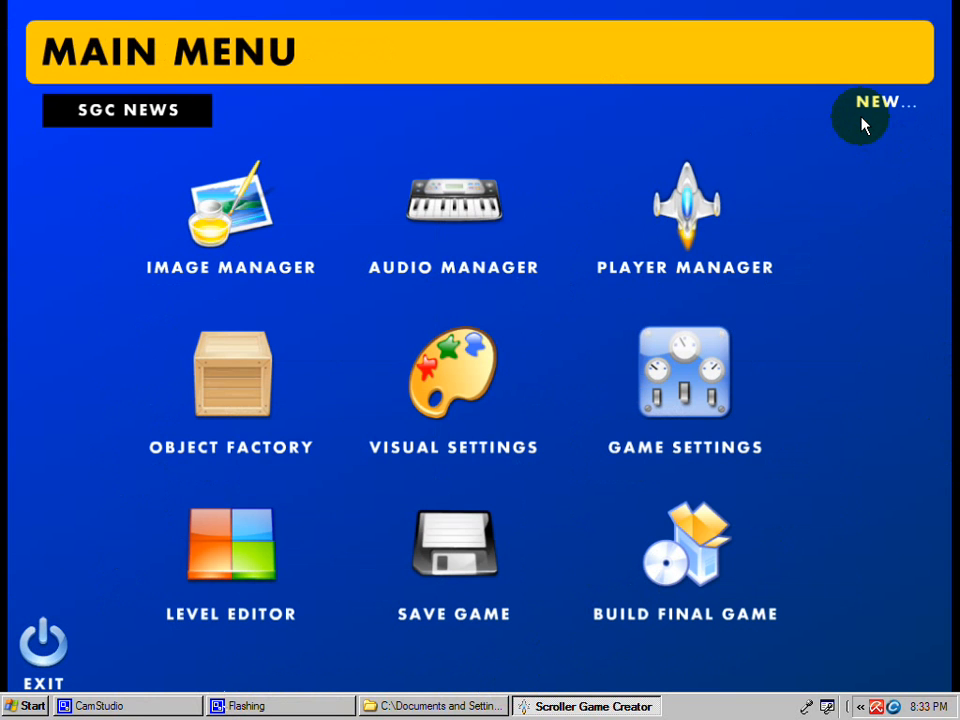
Step: Review the Game Settings, preview the highscore screen, and return to the main menu
click(686, 388)
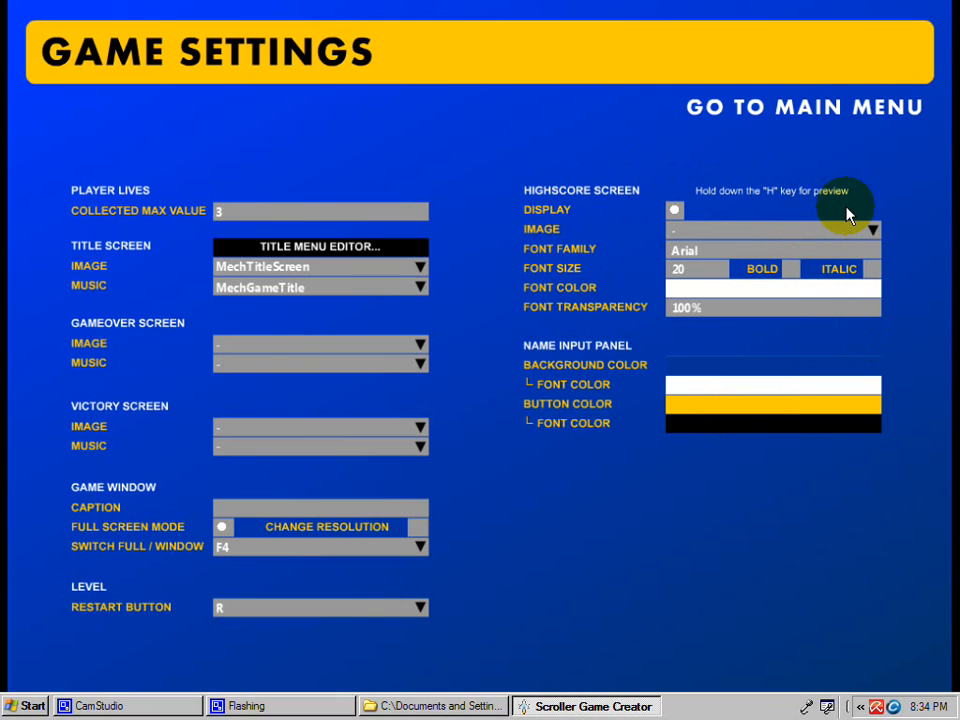
key(h)
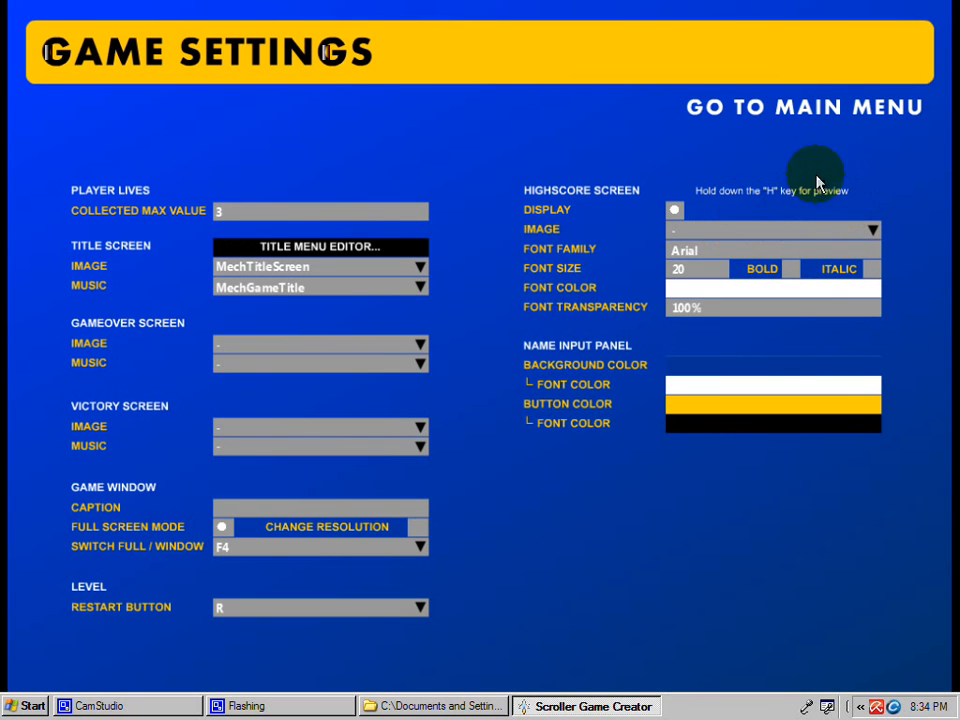
click(843, 108)
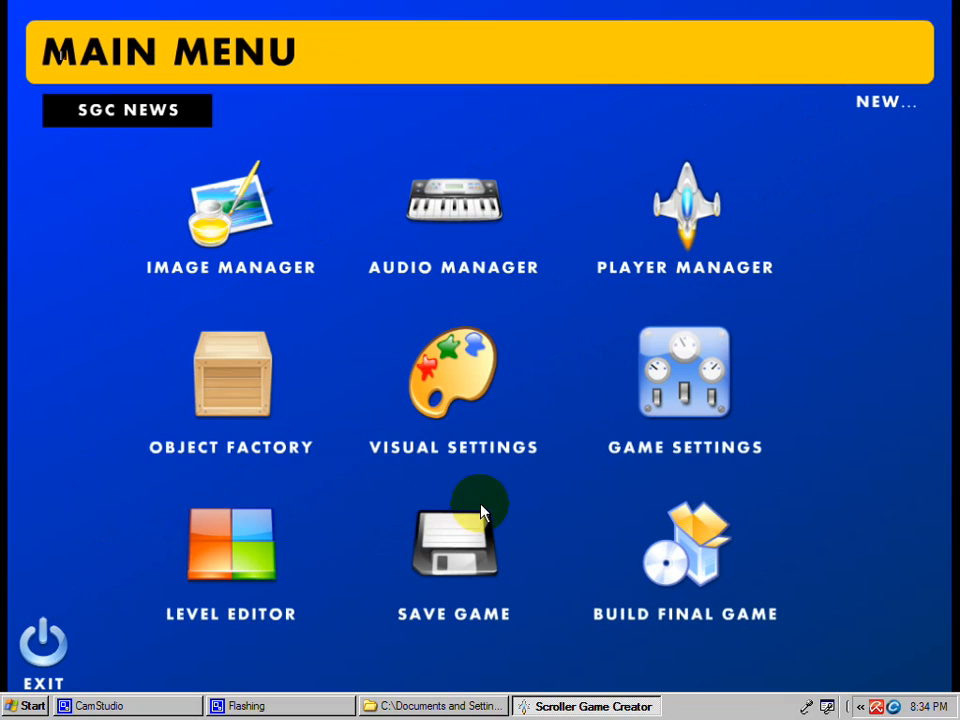
Step: Look through the layout of Level 0 down to the player mech's start in the Level Editor, and return to the main menu
click(240, 556)
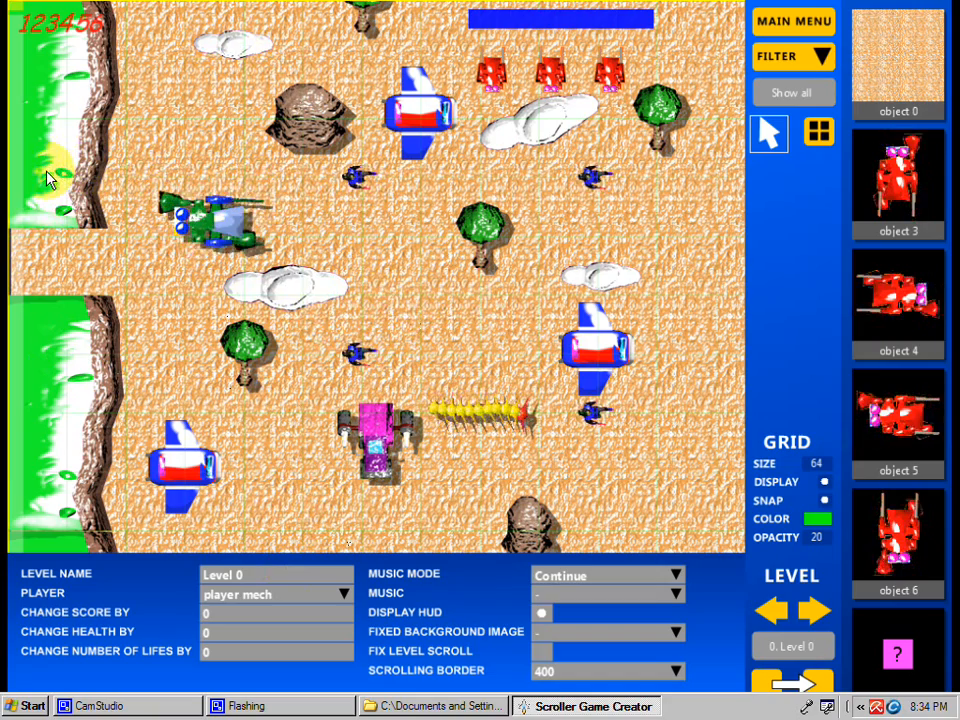
scroll(47, 178, down, 6)
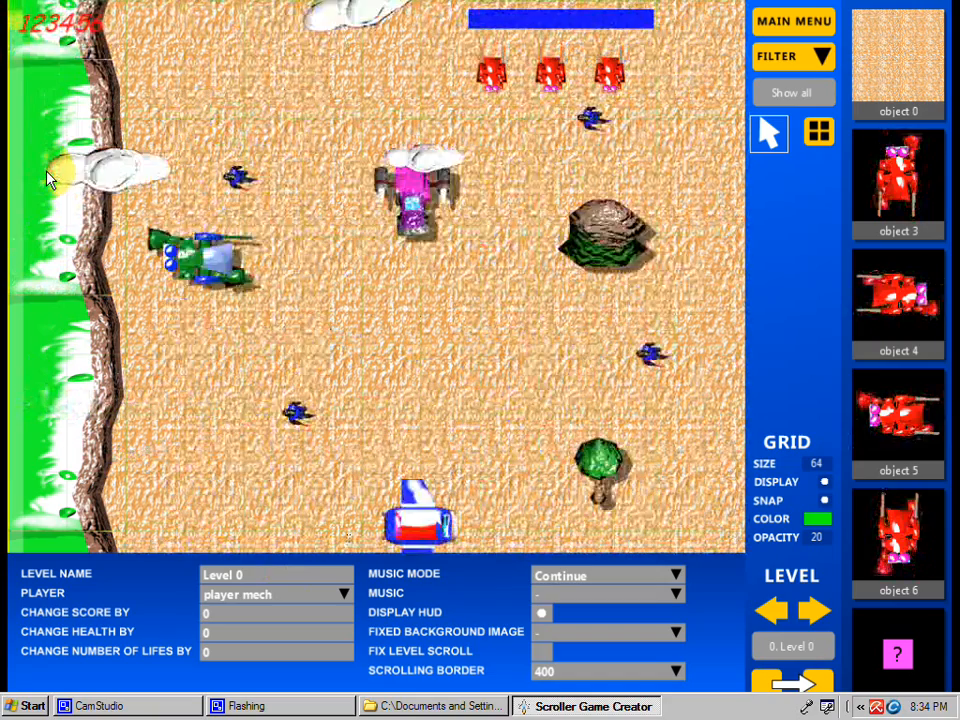
scroll(47, 178, down, 4)
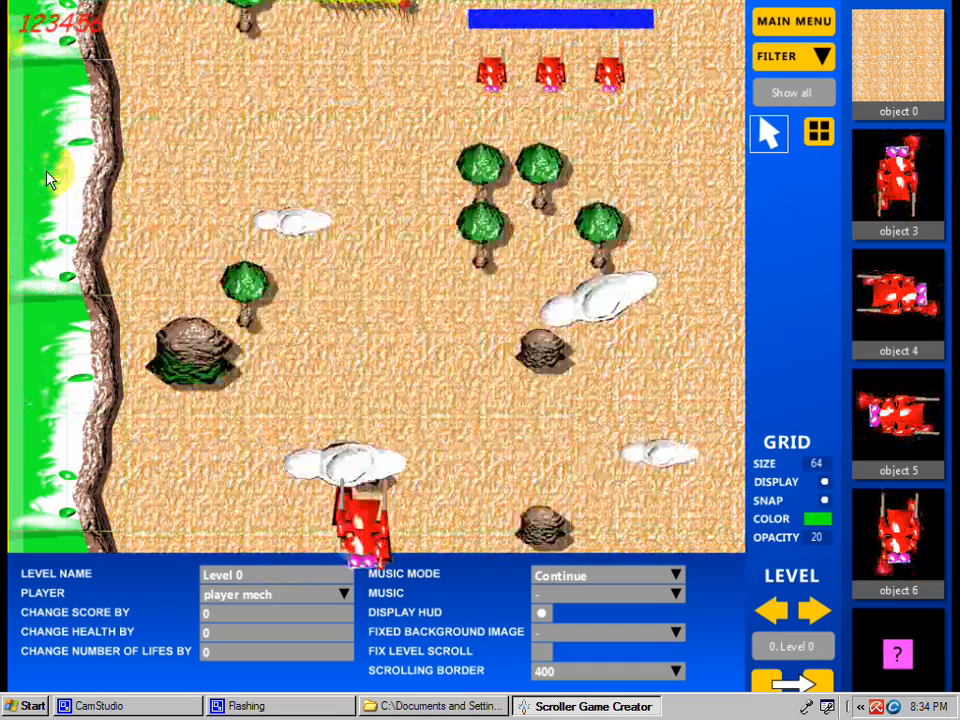
scroll(47, 178, up, 3)
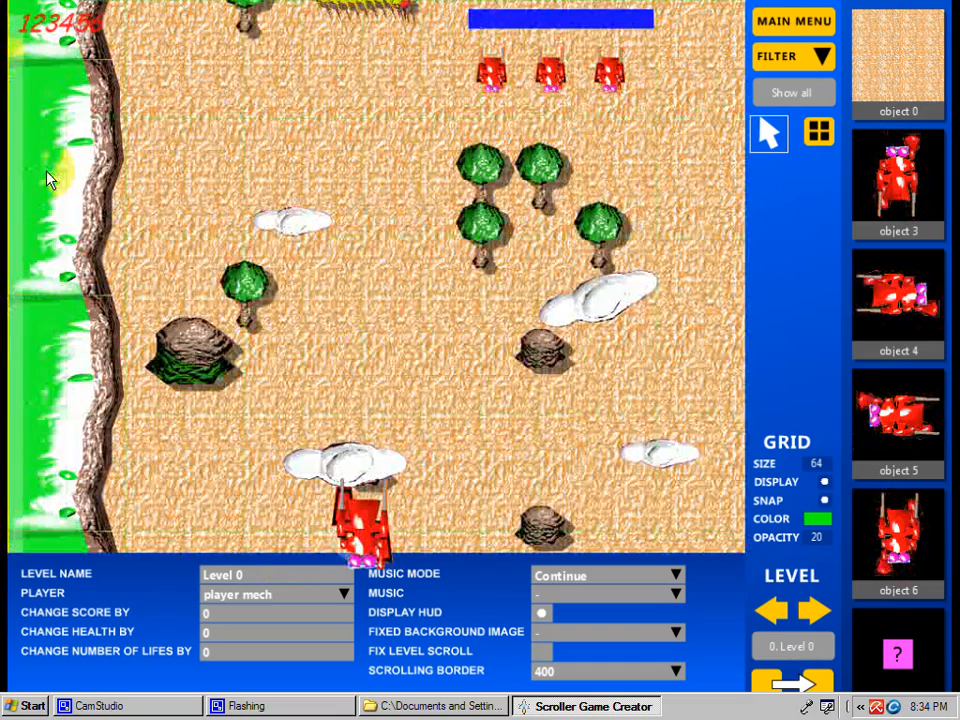
scroll(47, 178, up, 3)
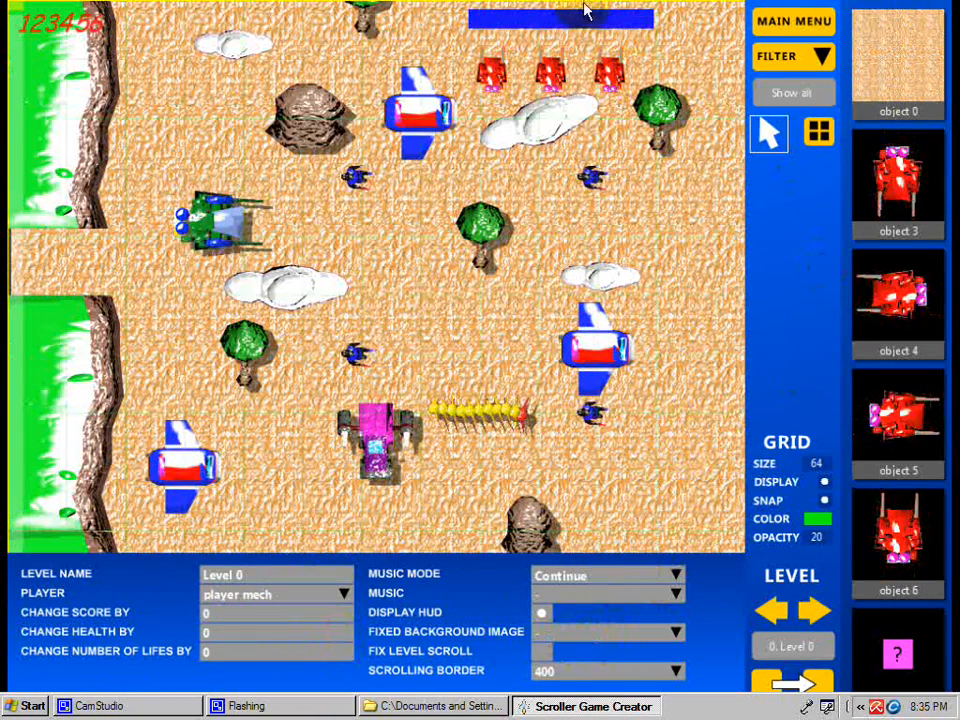
click(797, 24)
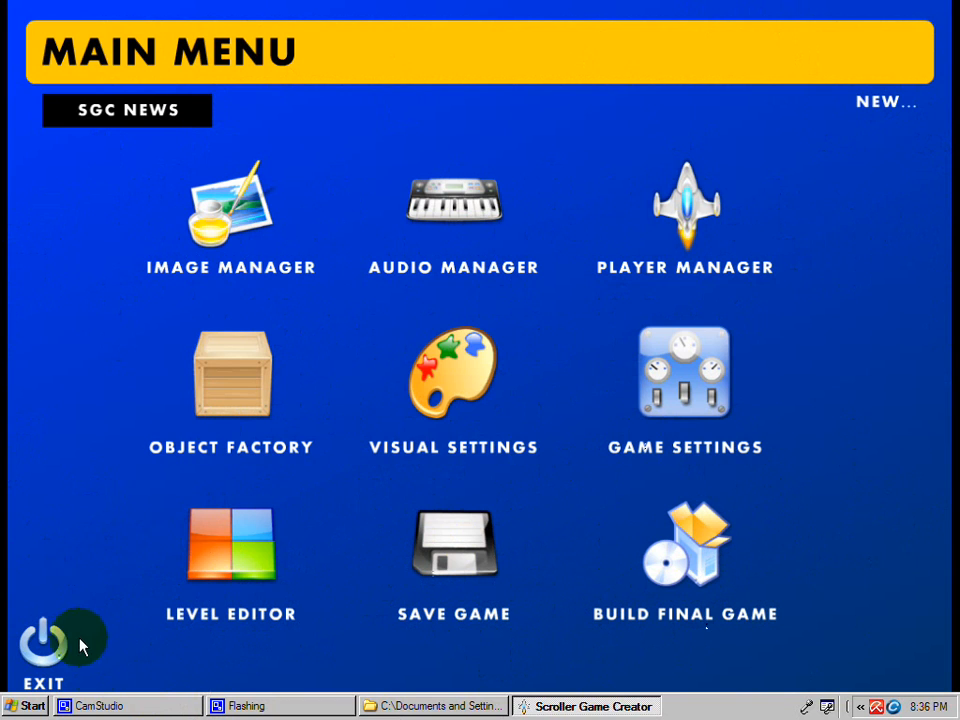
click(130, 706)
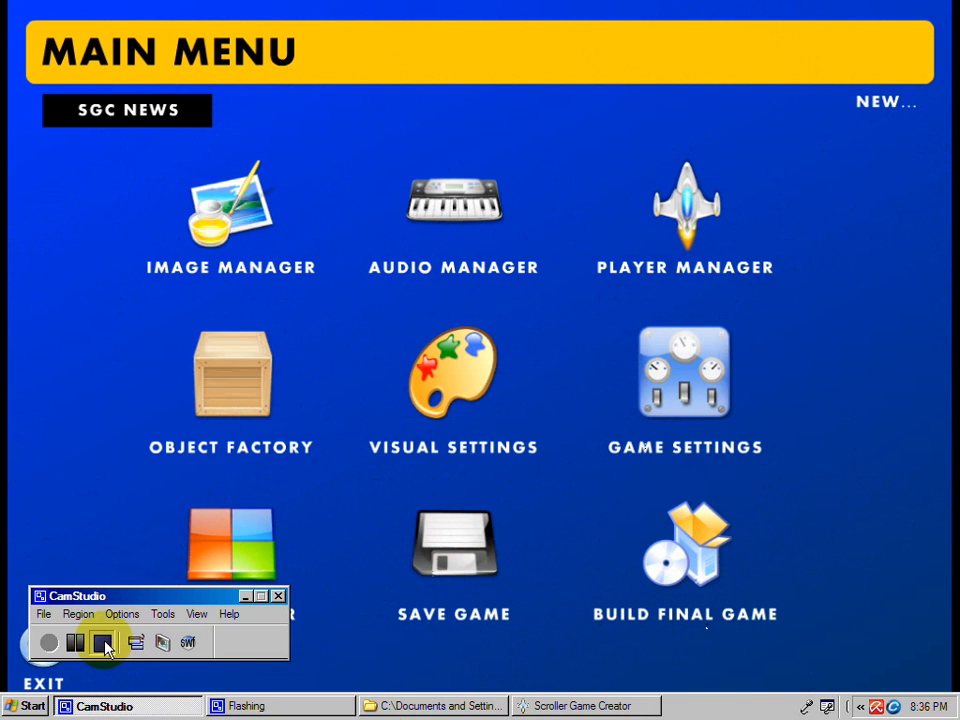